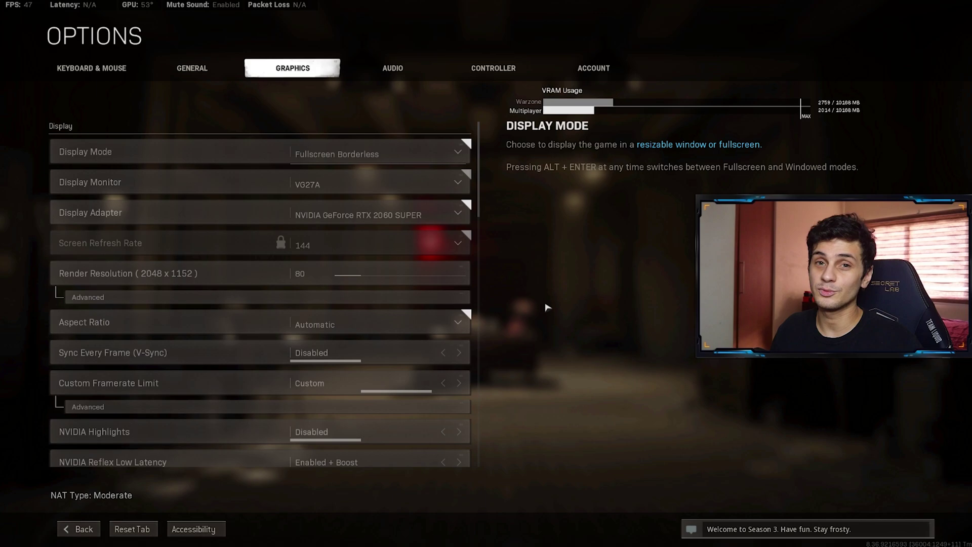
Step: Reveal the locked 1920x1080 Display Resolution and raise Render Resolution to 100 (2560 x 1440)
key("Return")
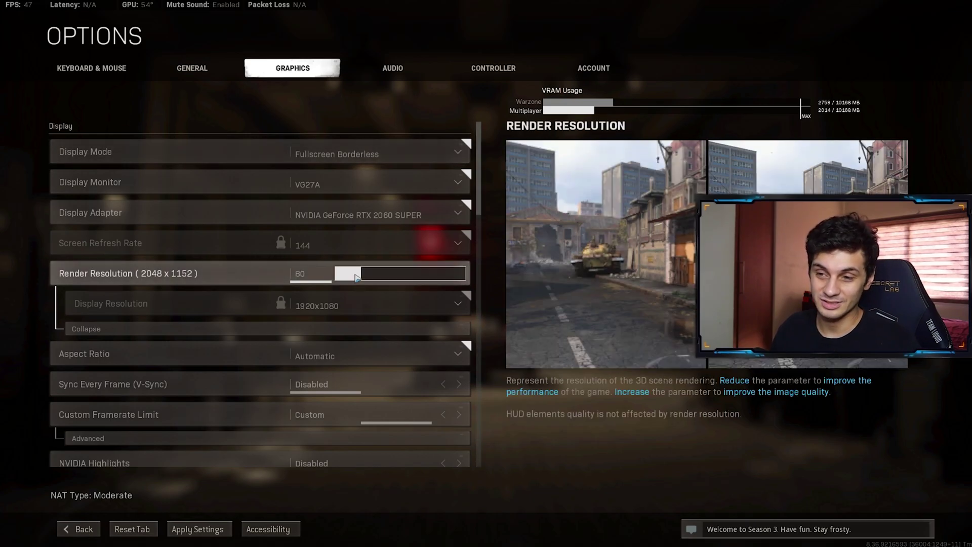
left_click_drag(359, 278, 387, 279)
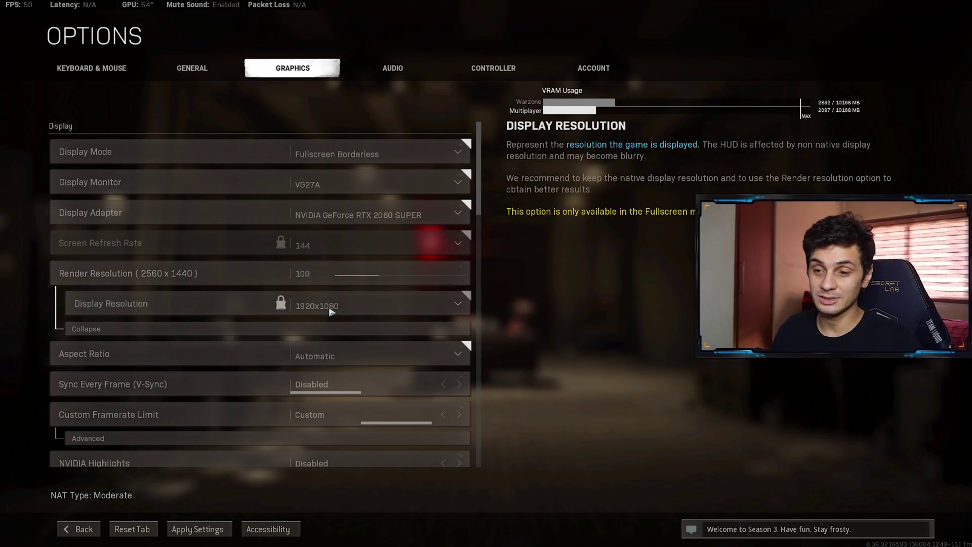
Step: Collapse the render resolution details and show framerate limits of 250 gameplay, 60 menus and out of focus
left_click(383, 329)
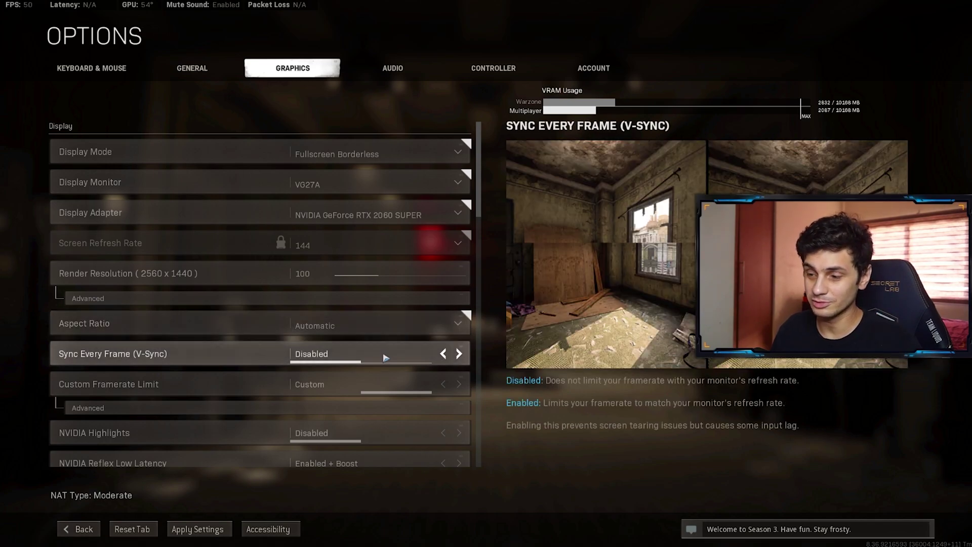
left_click(384, 407)
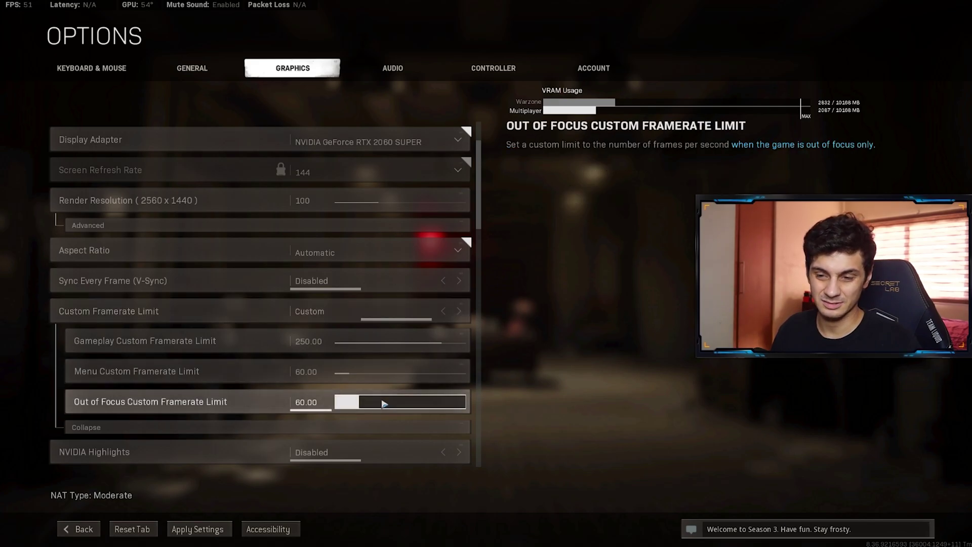
scroll(382, 387, "down", 3)
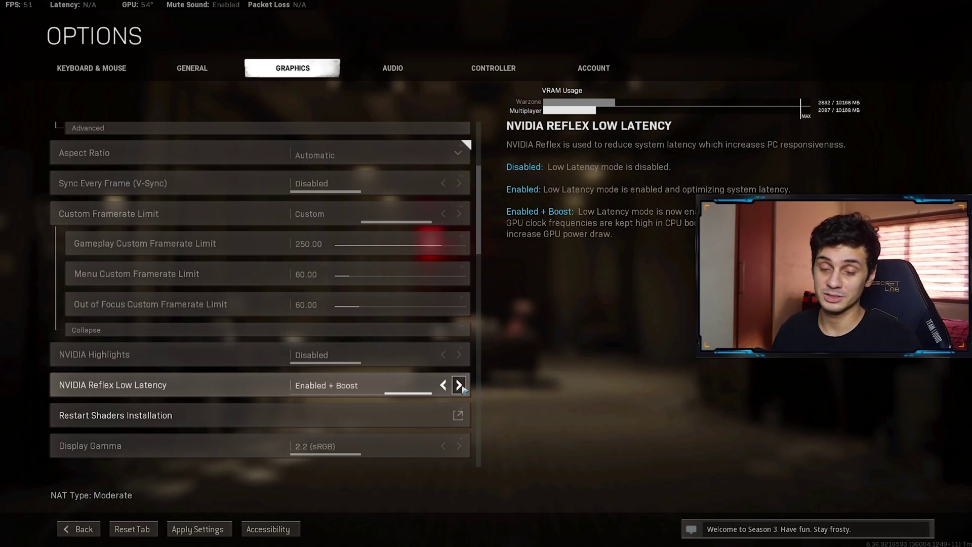
Step: Scroll past the Low texture, shadow and lighting settings down to Post Processing Effects
scroll(461, 389, "down", 2)
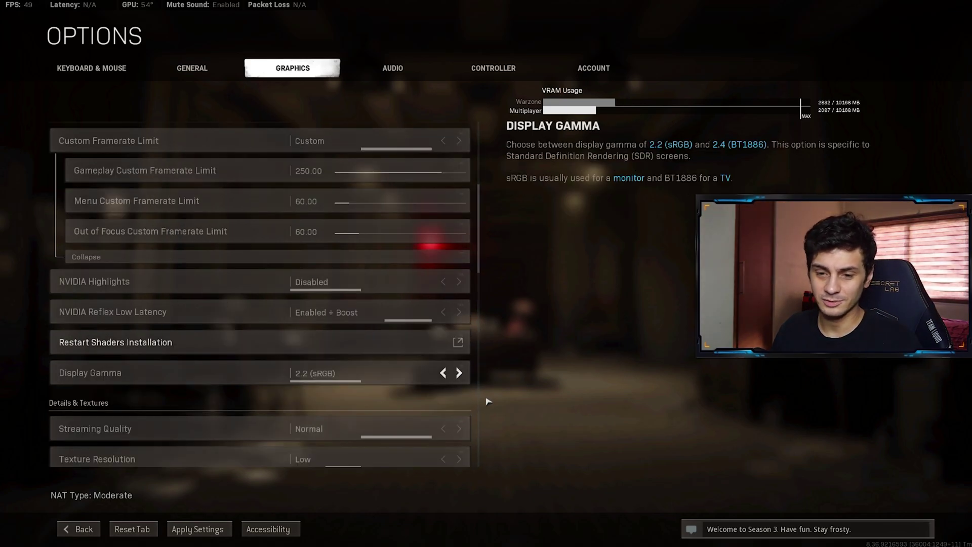
scroll(488, 402, "down", 3)
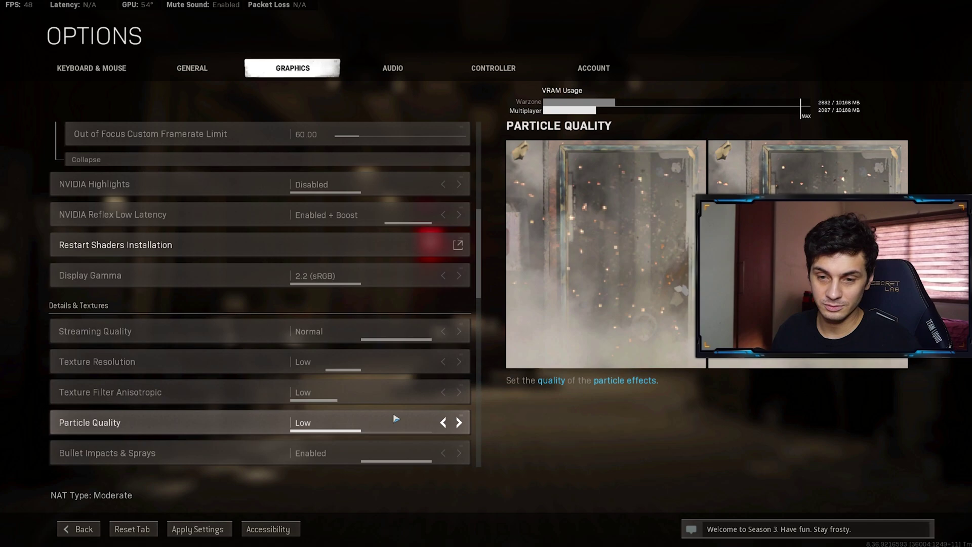
scroll(391, 419, "down", 1)
scroll(388, 411, "down", 1)
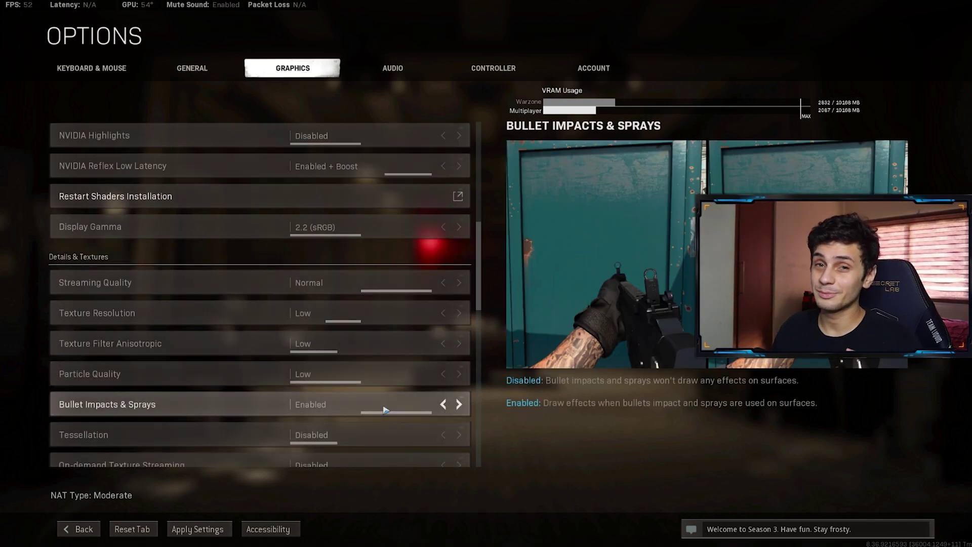
scroll(365, 319, "down", 6)
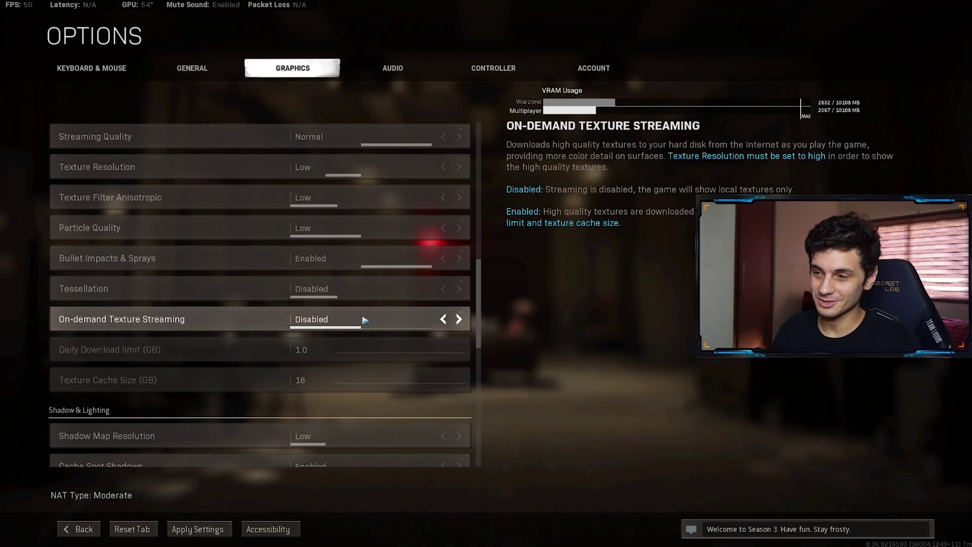
scroll(459, 323, "down", 6)
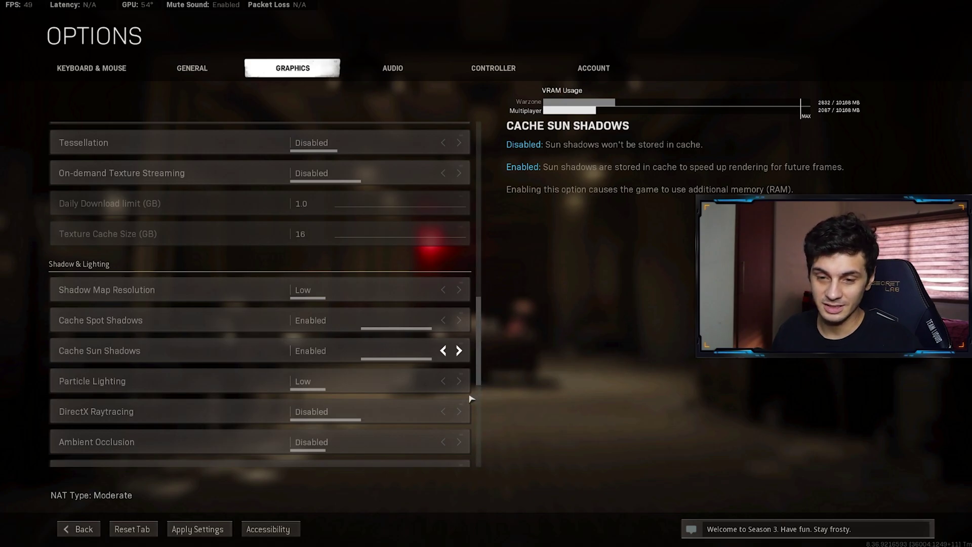
scroll(471, 399, "down", 2)
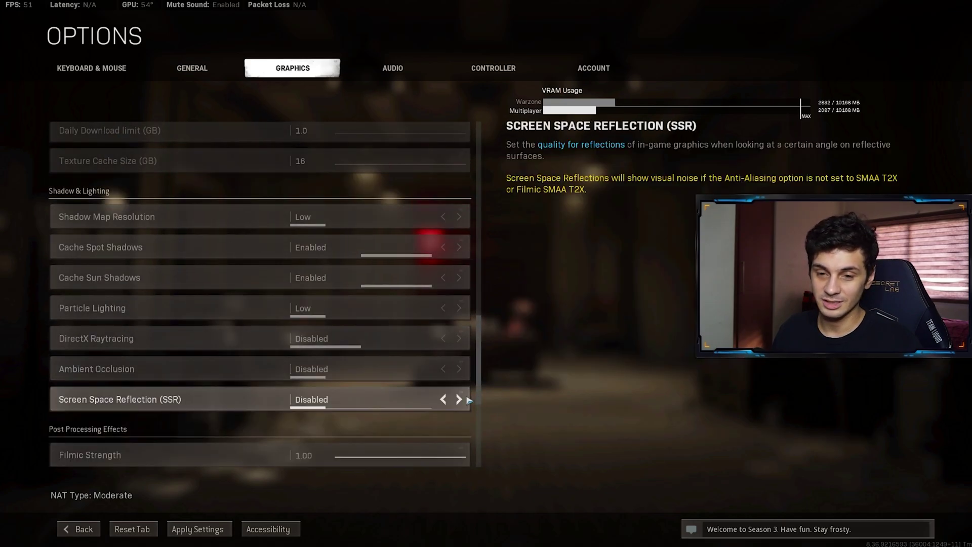
scroll(468, 402, "down", 1)
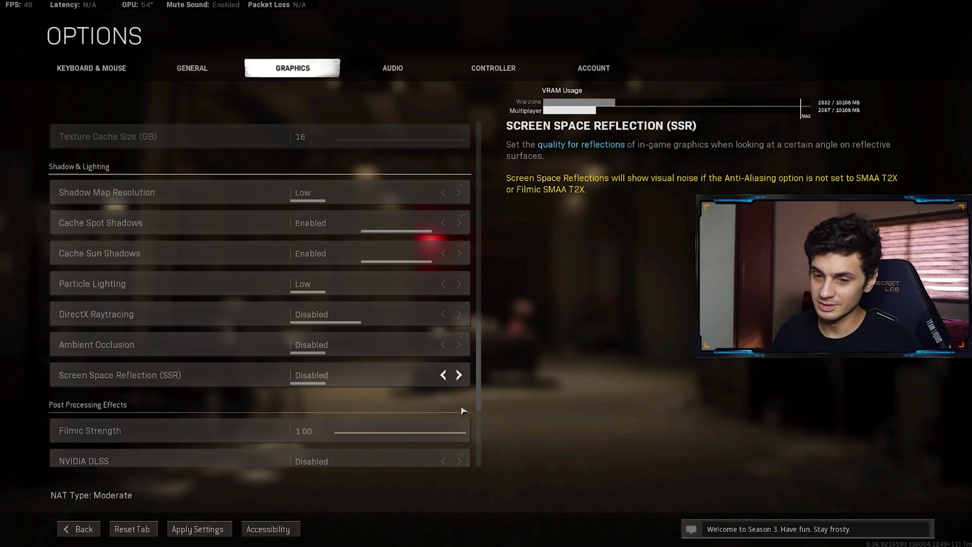
scroll(464, 410, "down", 8)
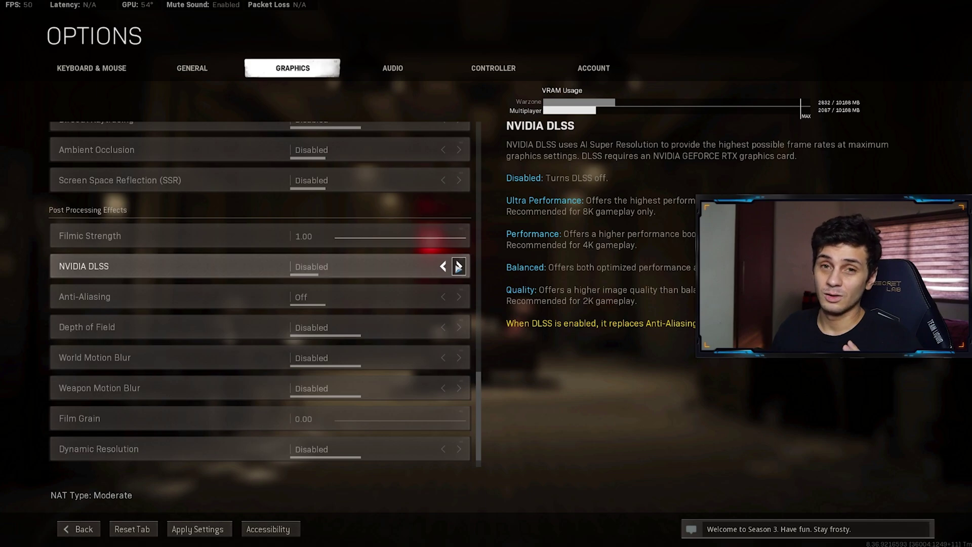
Step: Try NVIDIA DLSS in Balanced and Quality modes, then step it back to Disabled
left_click(459, 267)
left_click(459, 267)
left_click(459, 267)
left_click(458, 266)
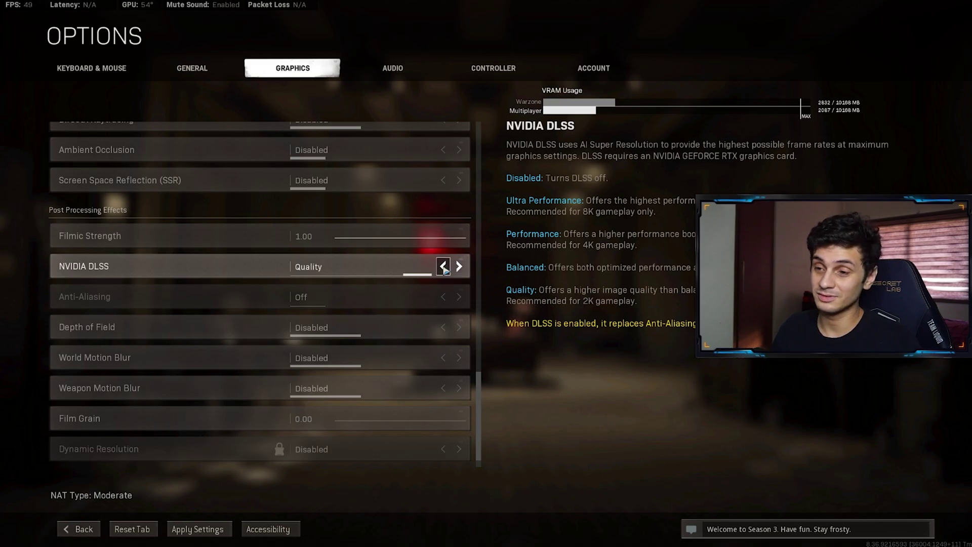
left_click(443, 267)
left_click(443, 267)
left_click(443, 266)
left_click(443, 266)
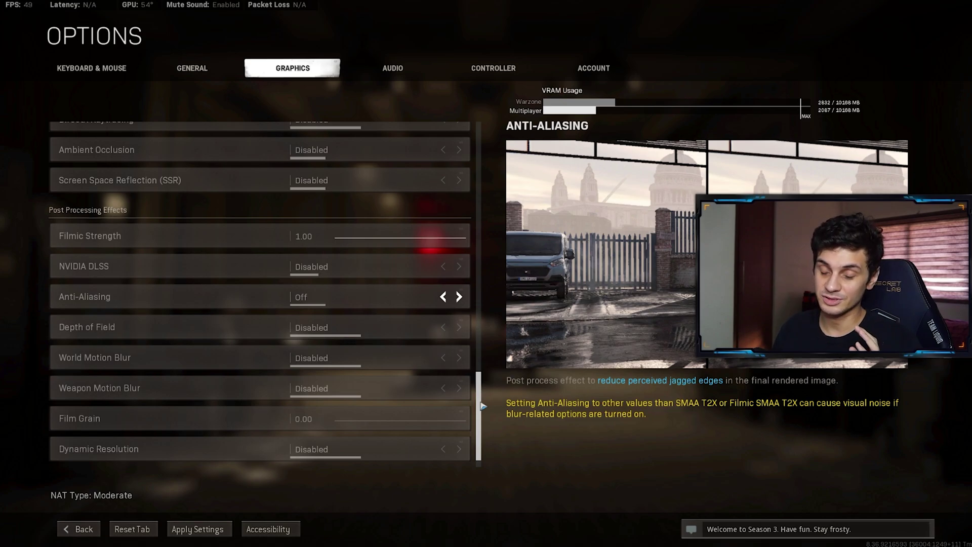
Step: Leave the options with Field of View at 120 and return to the live match
scroll(482, 406, "down", 1)
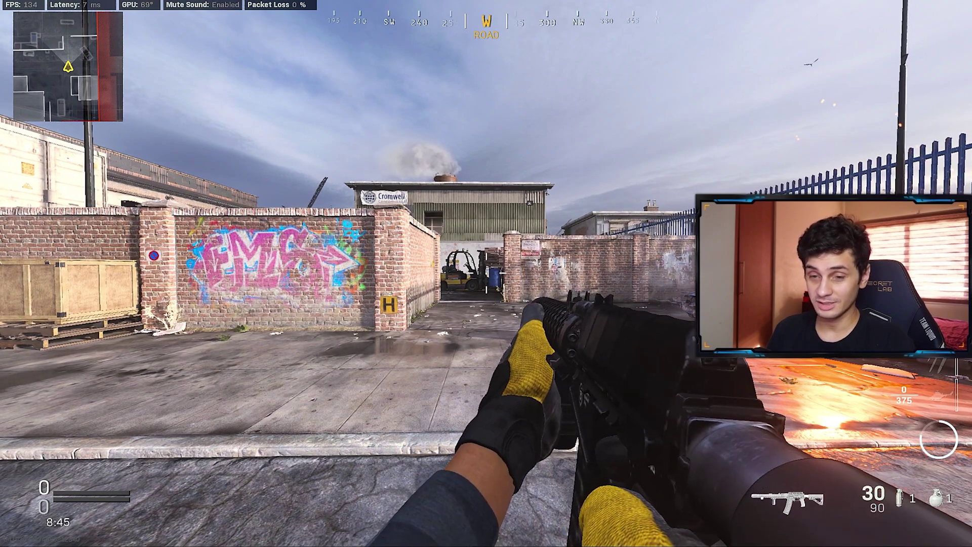
Step: Lower Field of View from 120 to 60 in General options, then resume and walk toward the gateway
key("Escape")
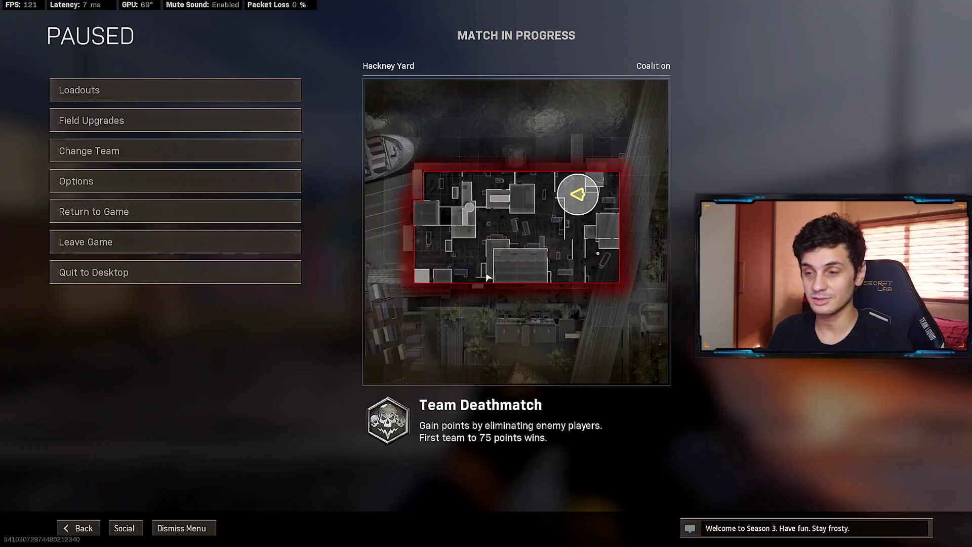
left_click(211, 182)
left_click(192, 68)
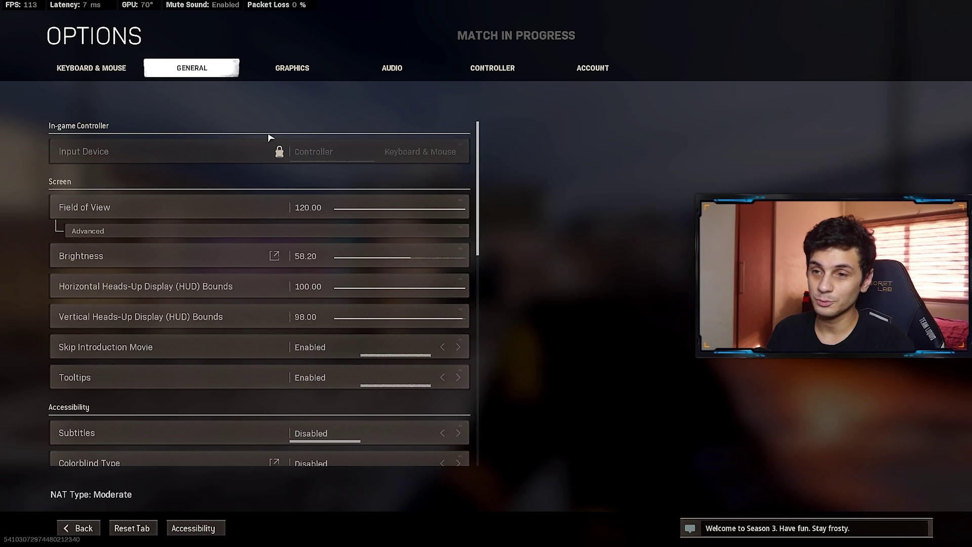
left_click_drag(452, 213, 333, 216)
key("Escape")
key("Escape")
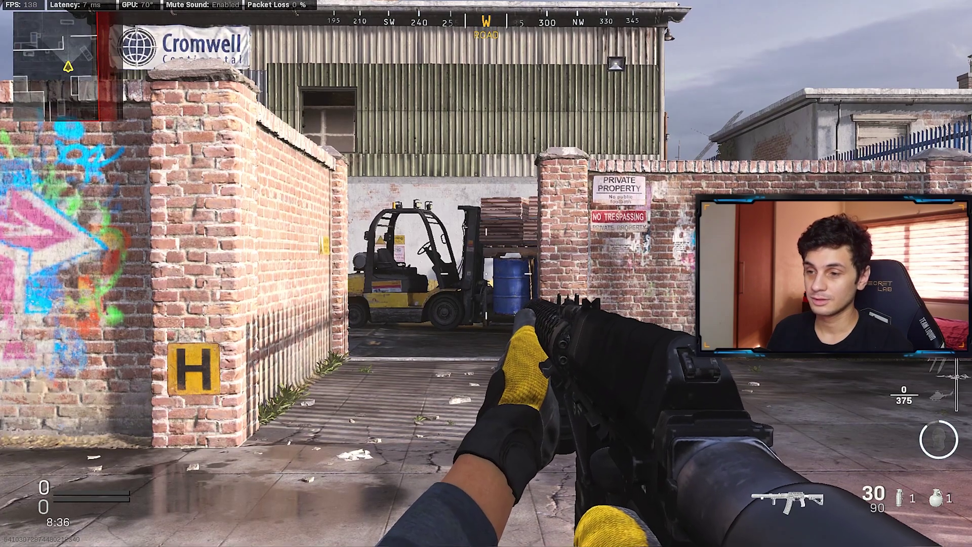
key("w")
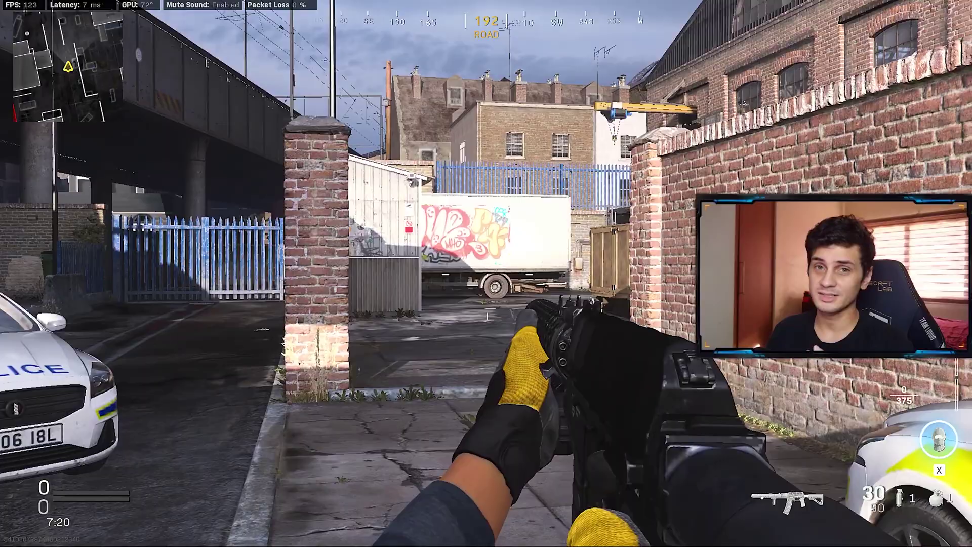
Step: Walk past the crates and red container toward the yellow shipping building
key("w")
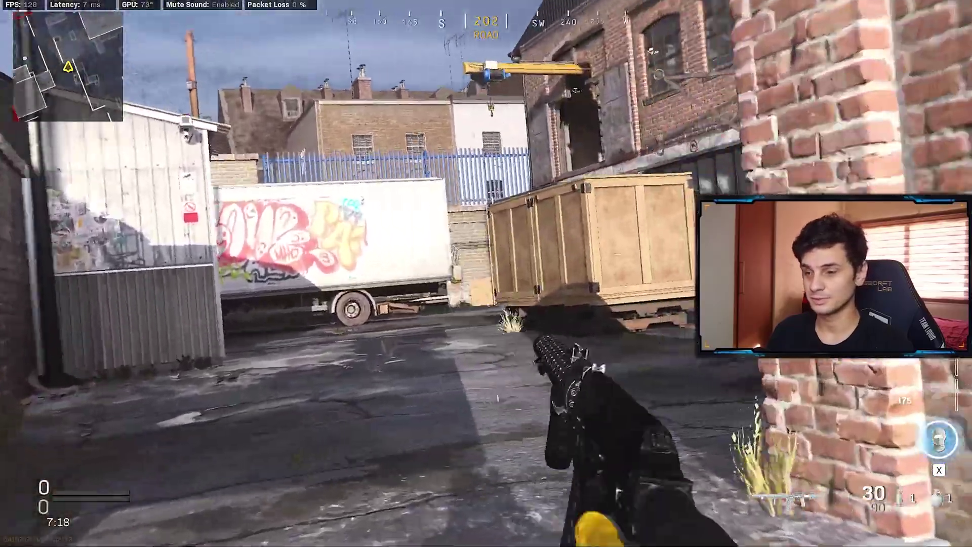
key("w")
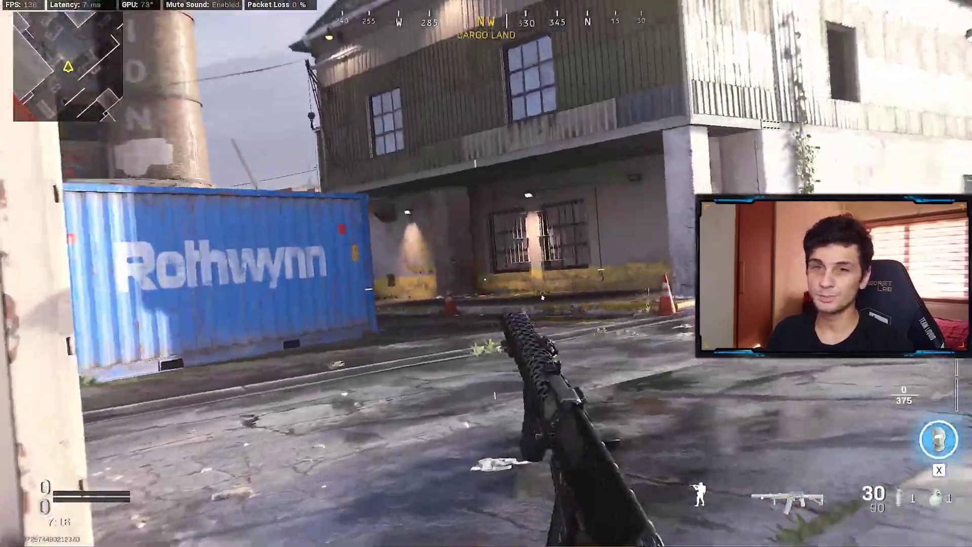
key("w")
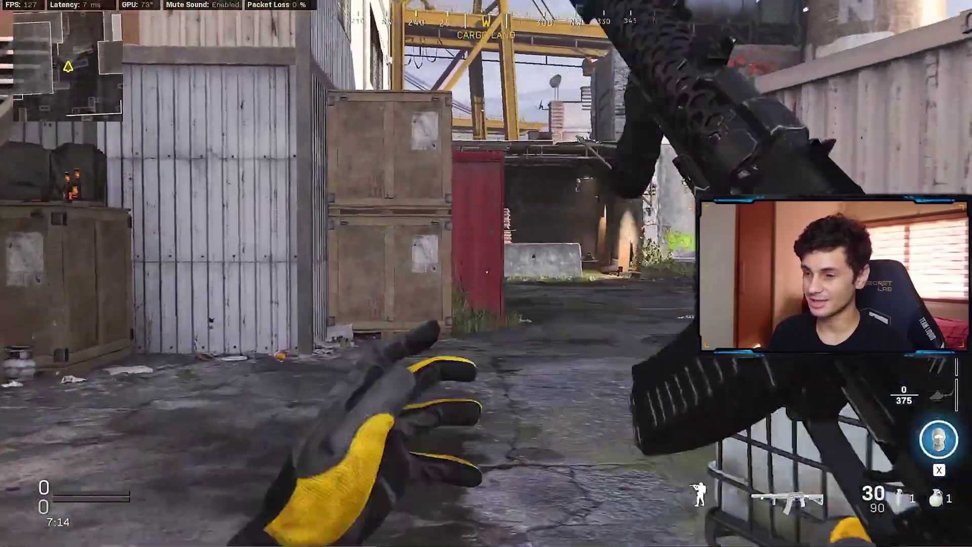
key("w")
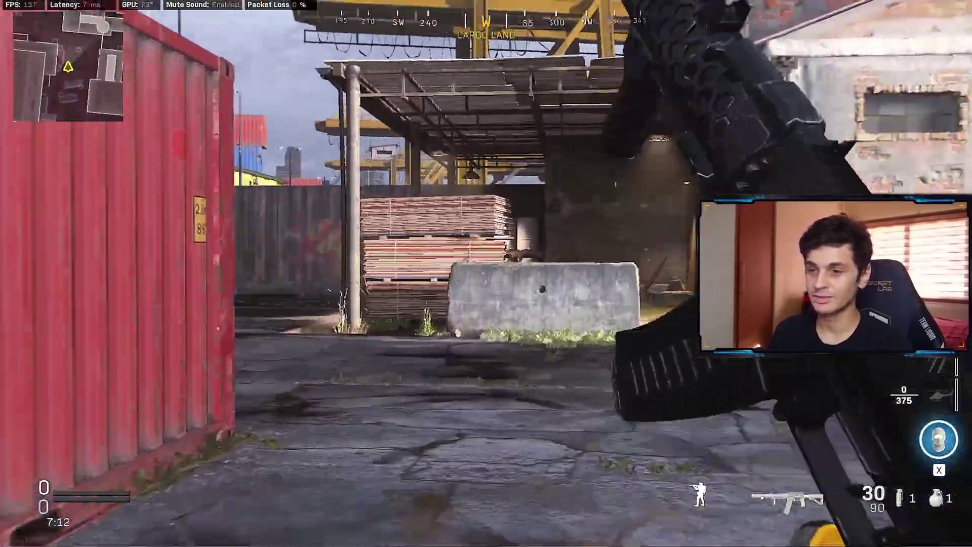
key("w")
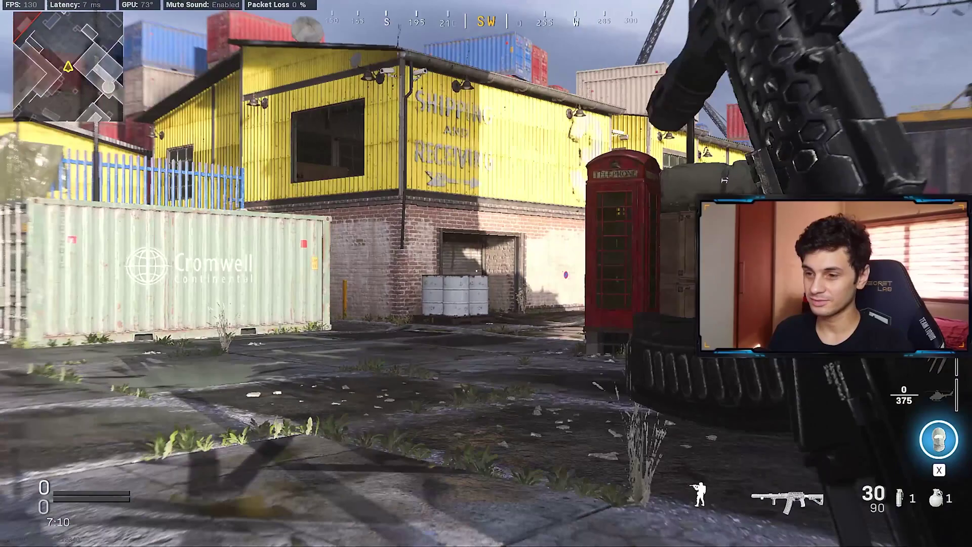
key("w")
Step: Compare lower Field of View values, then set it to 120 and resume the match
key("Escape")
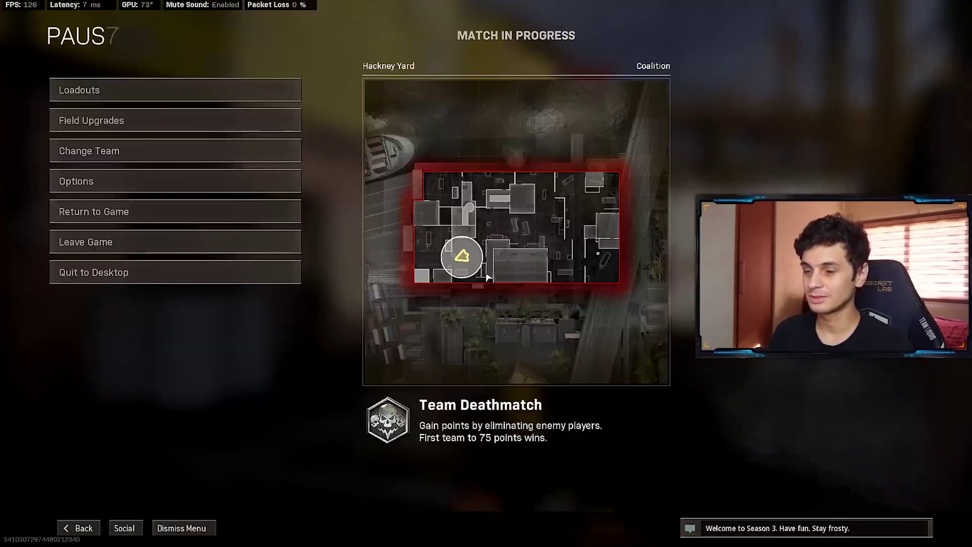
left_click(184, 181)
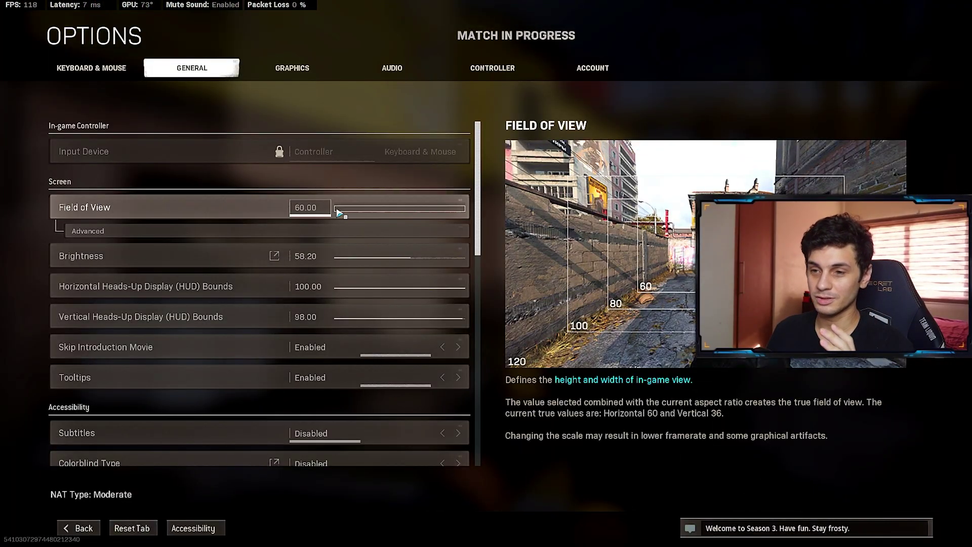
left_click_drag(339, 213, 362, 212)
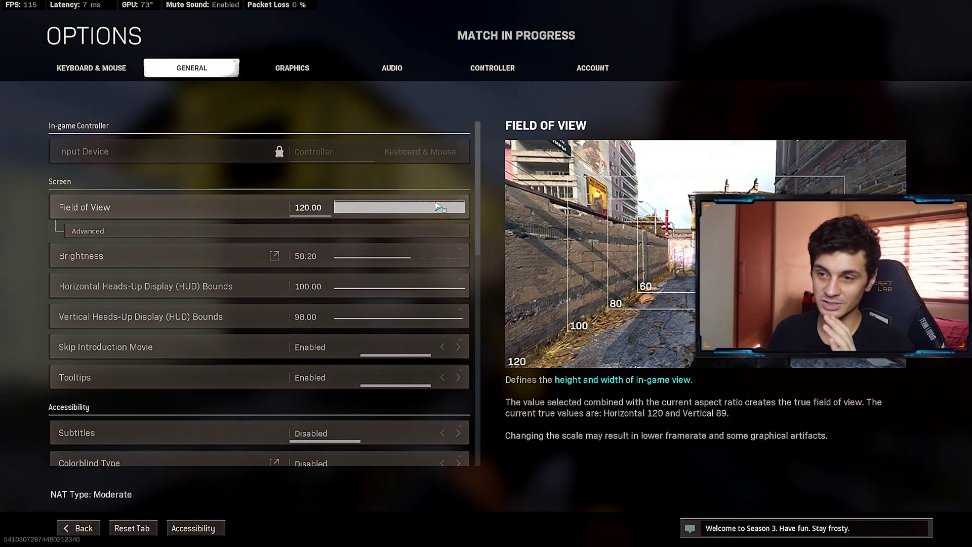
left_click_drag(456, 213, 368, 208)
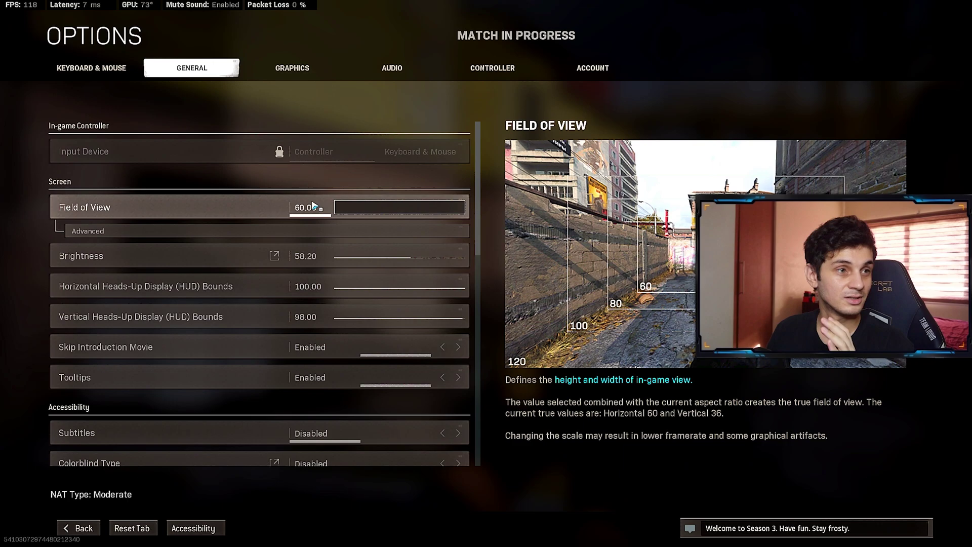
left_click_drag(444, 206, 491, 208)
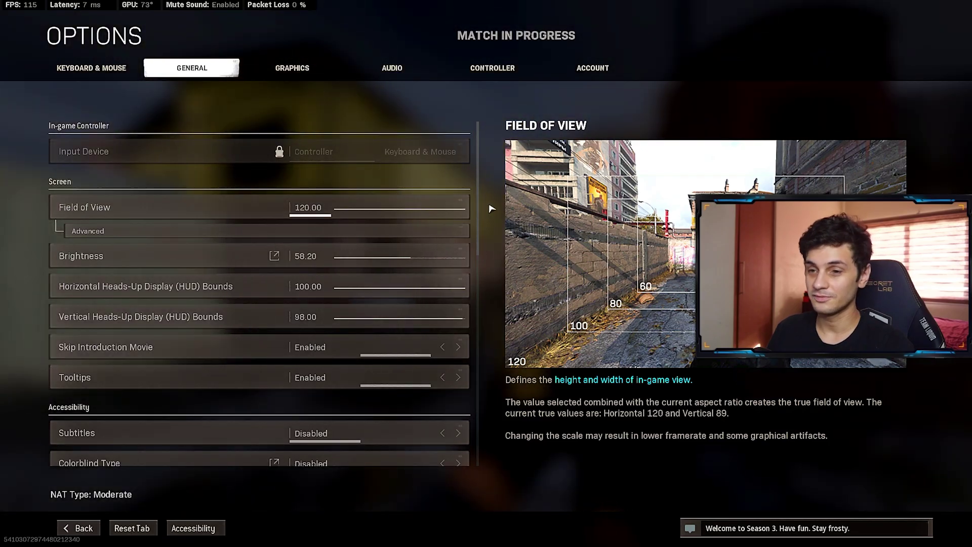
key("Escape")
key("Escape")
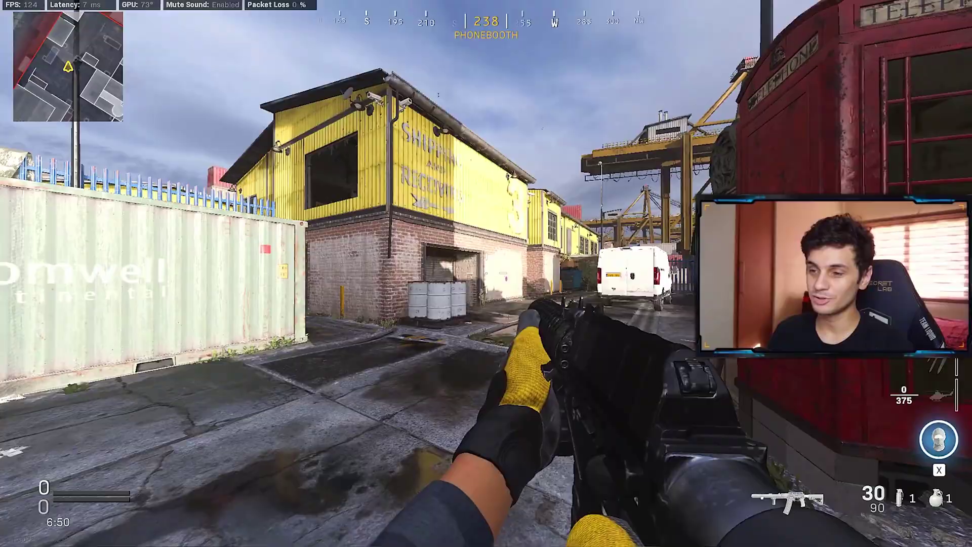
Step: Walk up the alley and through the covered passage into Dock Yard, then aim toward the garages
key("w")
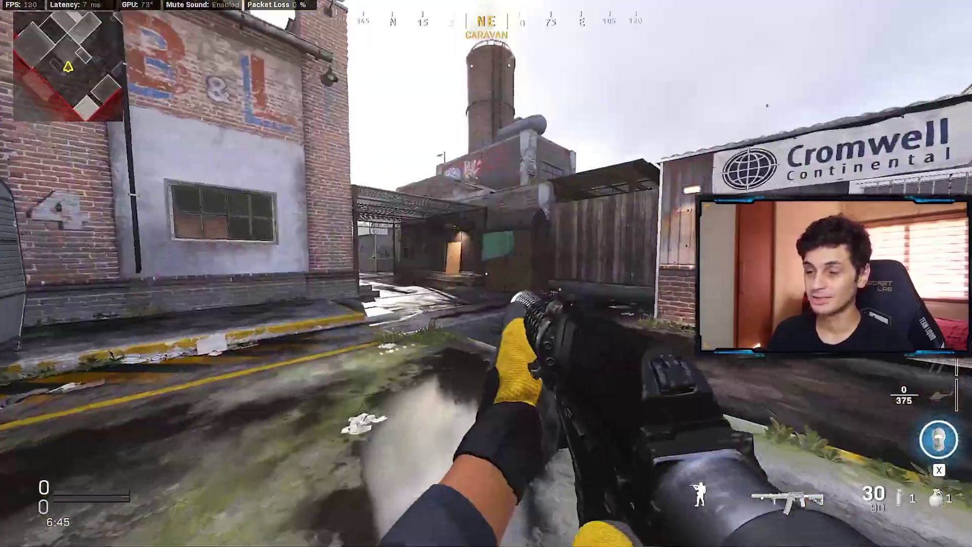
key("w")
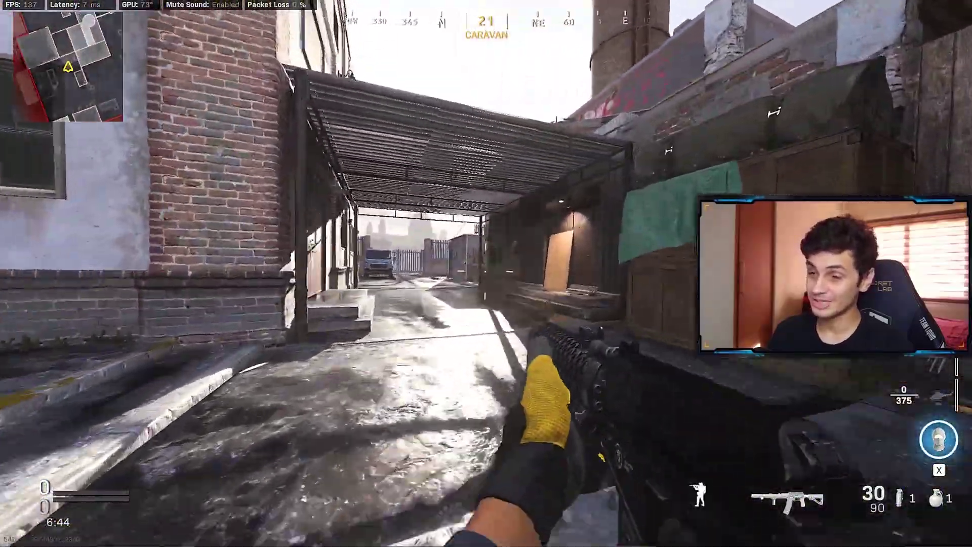
key("w")
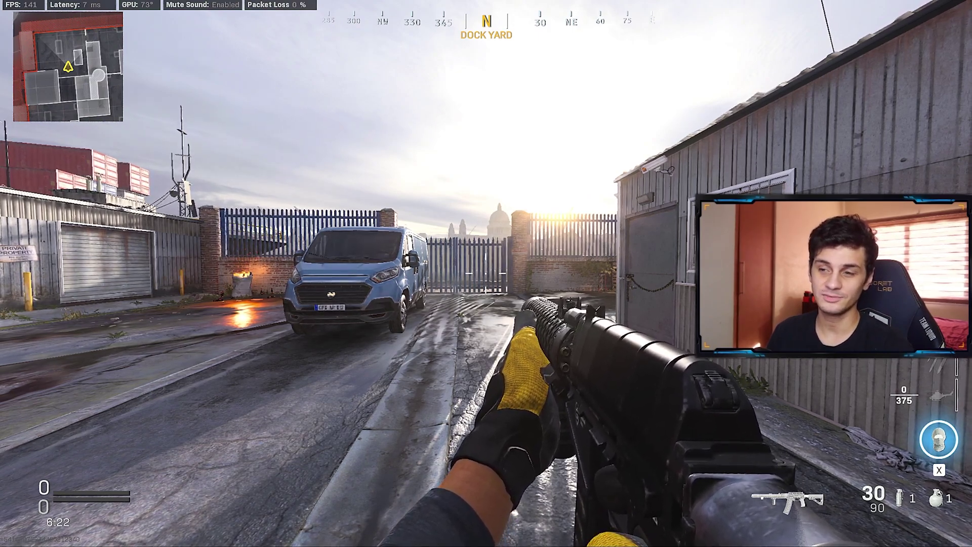
key("a")
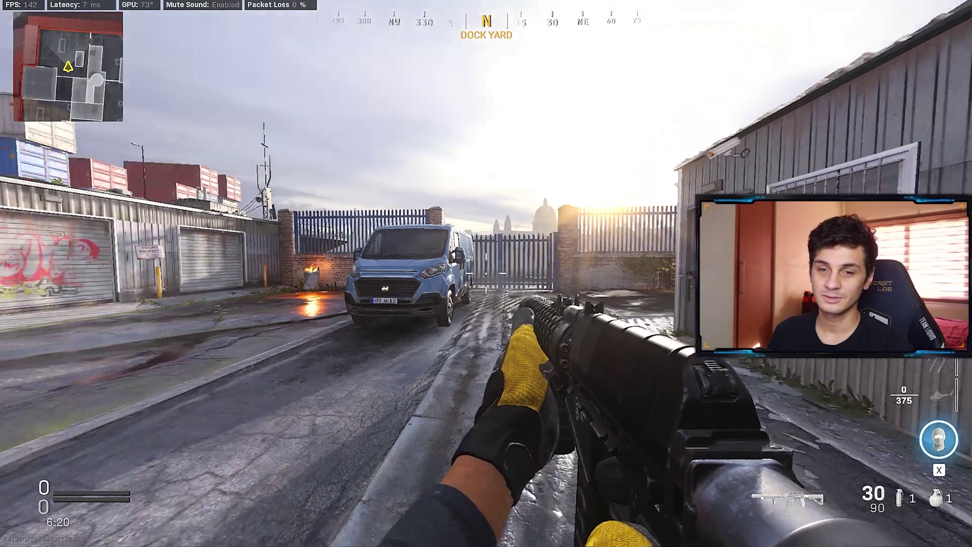
right_click(486, 273)
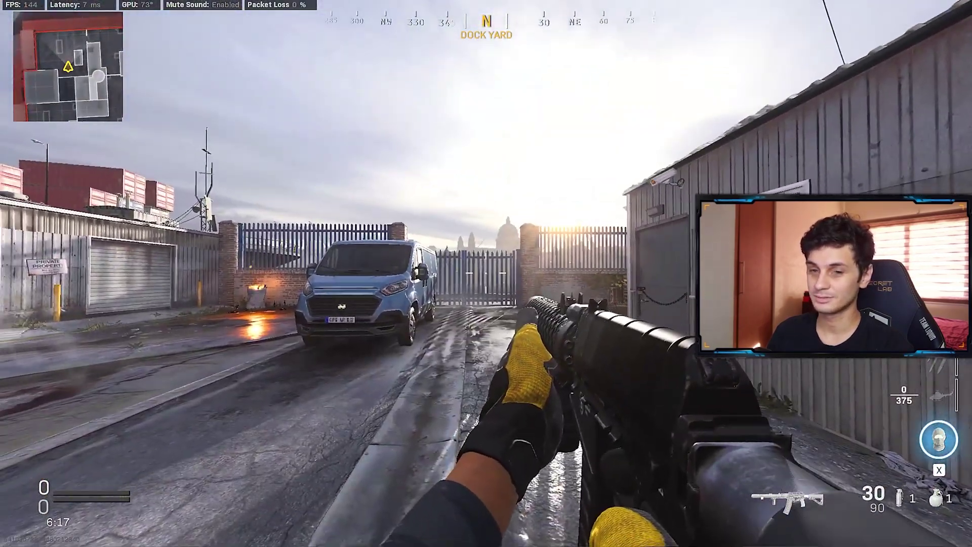
Step: Drop Field of View to about 80 to compare in play, then raise it back to 120
key("Escape")
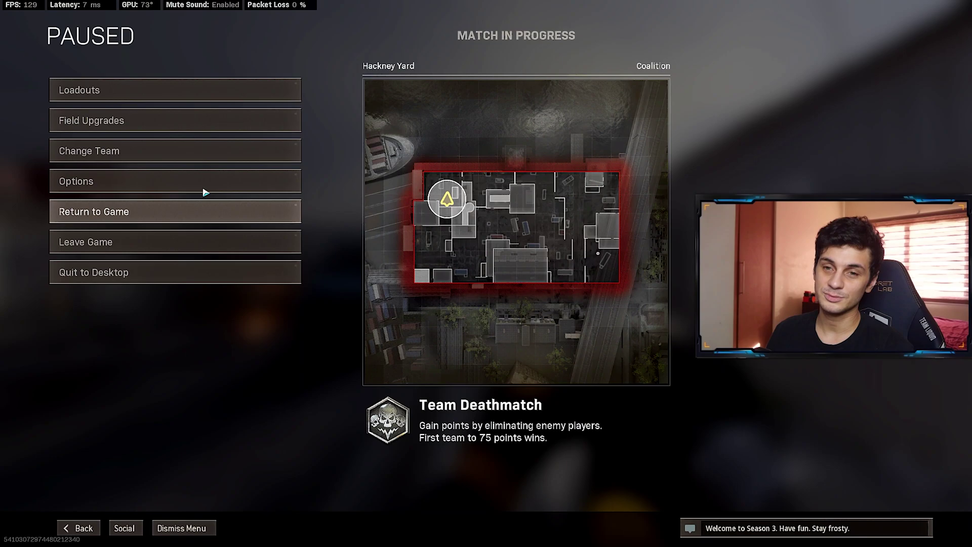
left_click(204, 189)
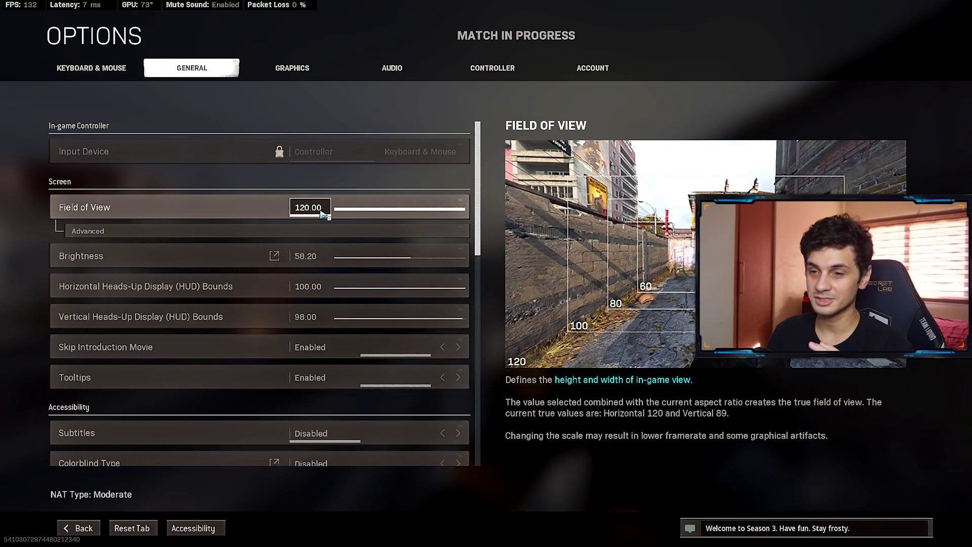
left_click(388, 214)
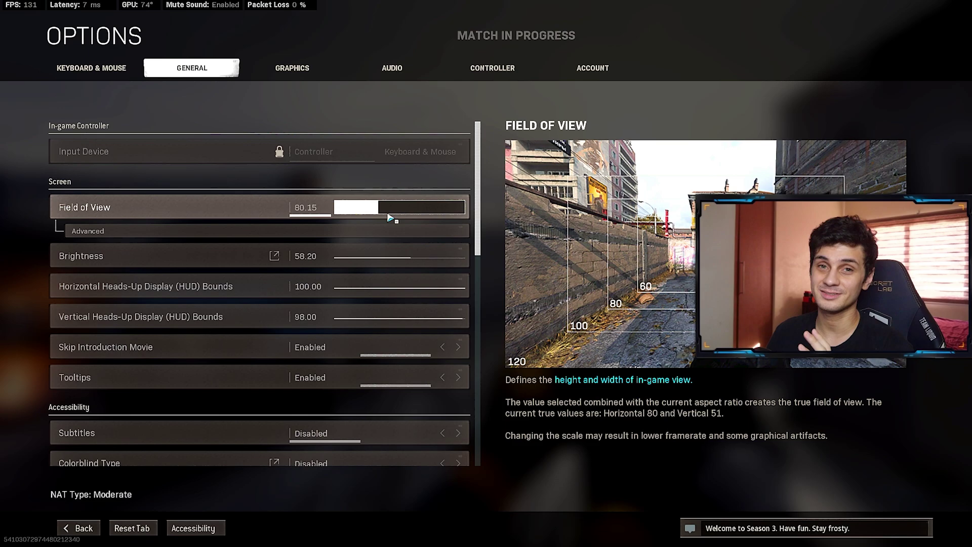
key("Escape")
key("Escape")
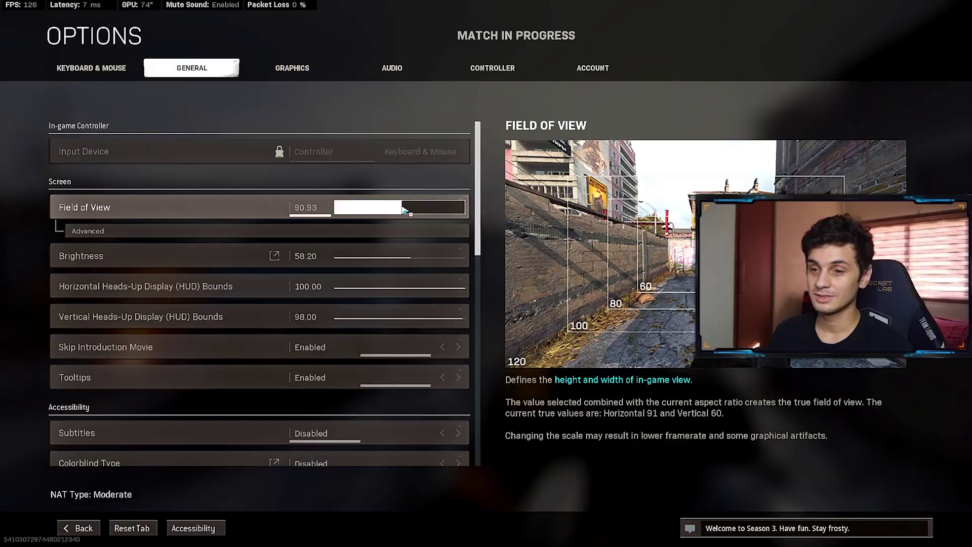
left_click_drag(400, 207, 477, 209)
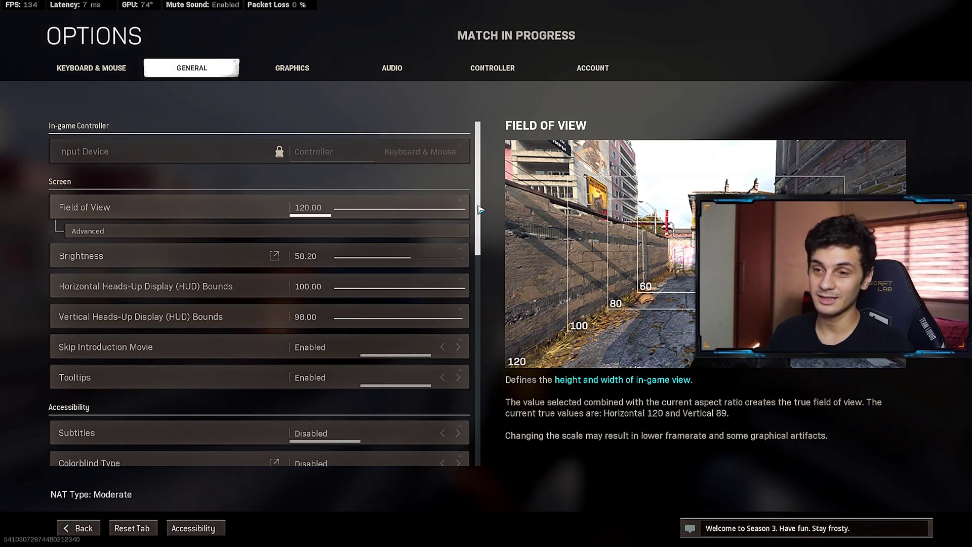
key("Escape")
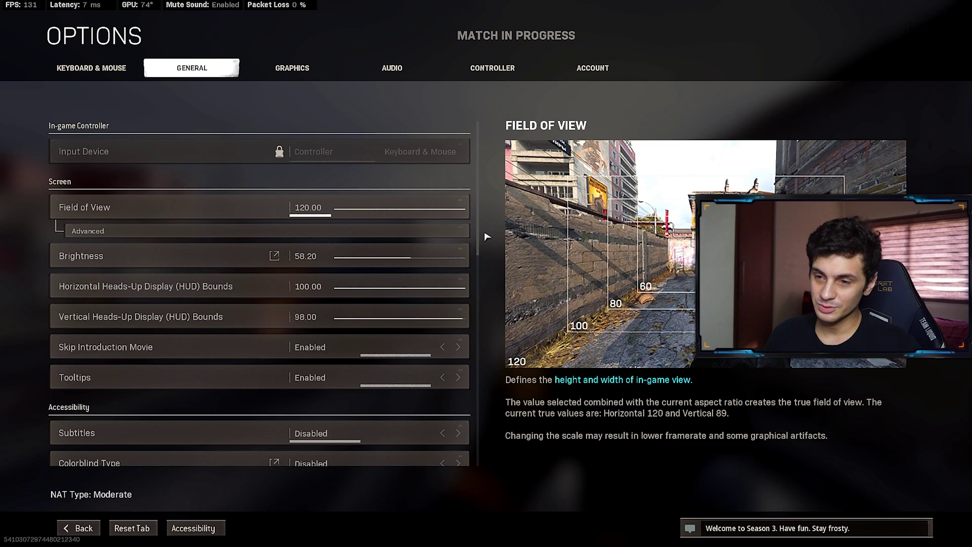
scroll(419, 309, "down", 5)
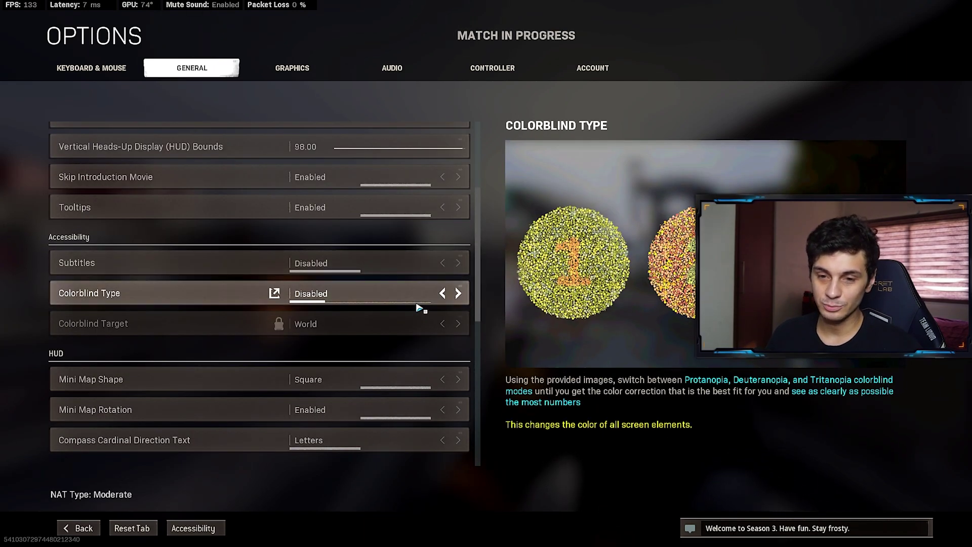
scroll(419, 308, "down", 3)
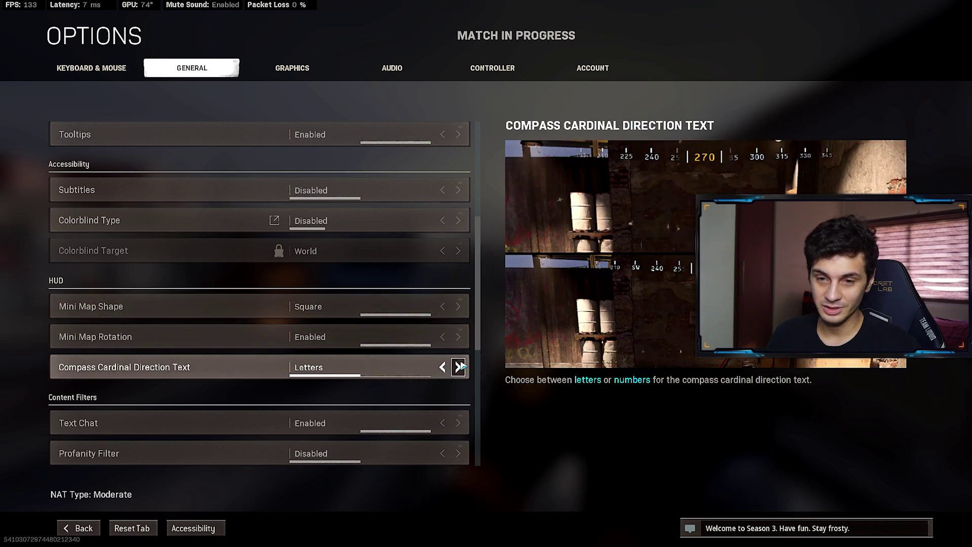
scroll(447, 395, "down", 9)
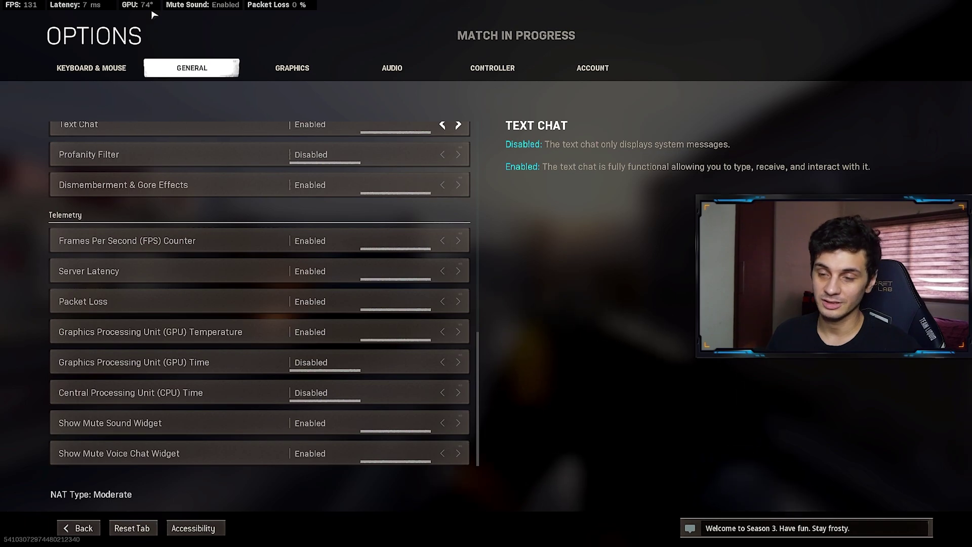
scroll(490, 277, "up", 5)
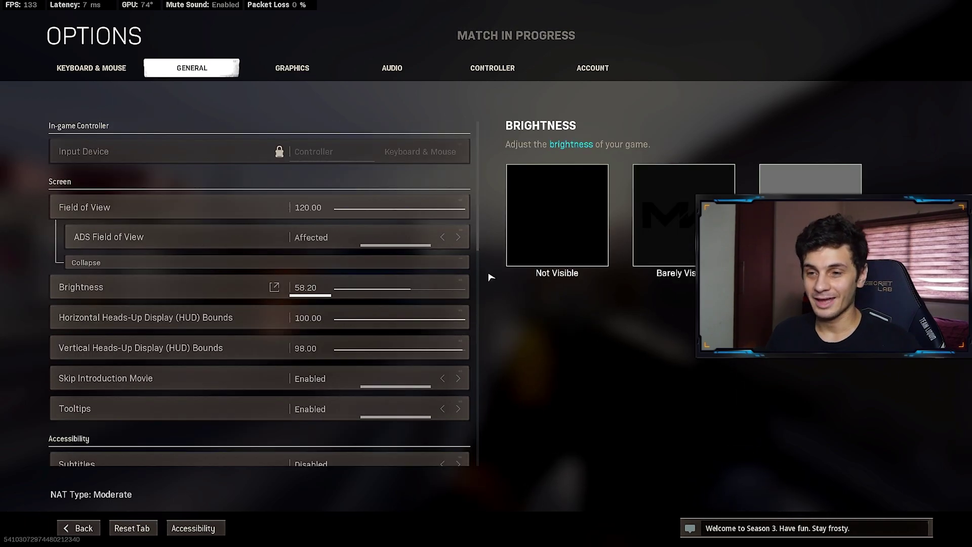